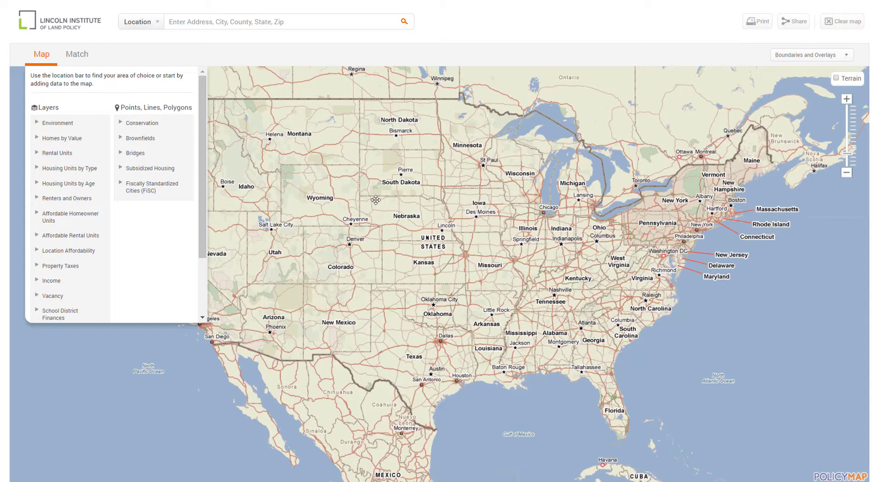
- Search for Cambridge, MA, then pin the typed Brattle Street address near Harvard
{"action": "double_click", "coordinate": [370, 265]}
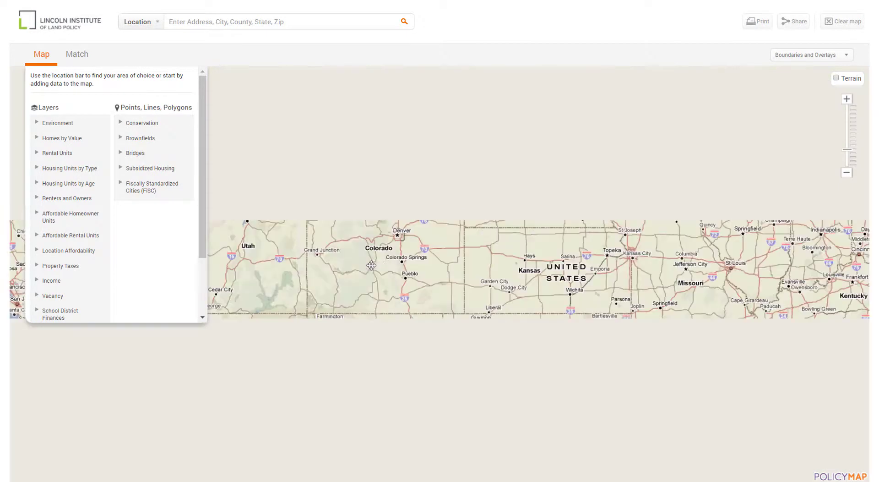
{"action": "left_click", "coordinate": [847, 173]}
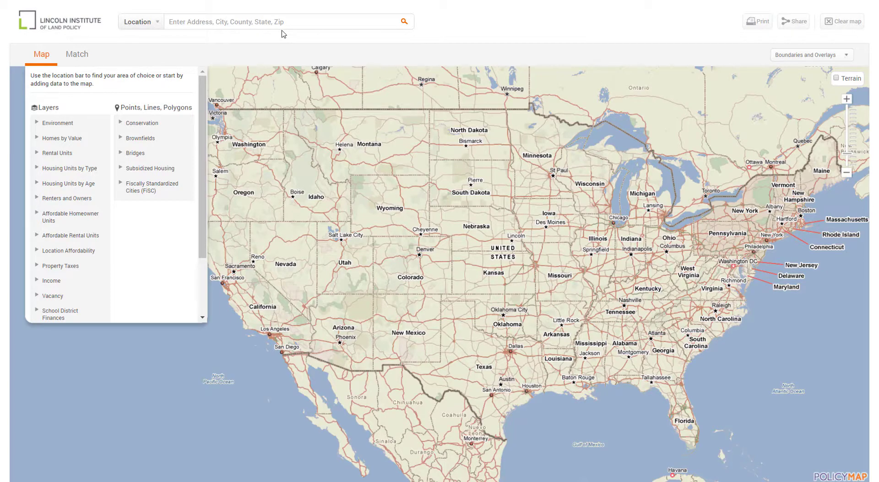
{"action": "left_click", "coordinate": [282, 23]}
{"action": "type", "text": "Cam"}
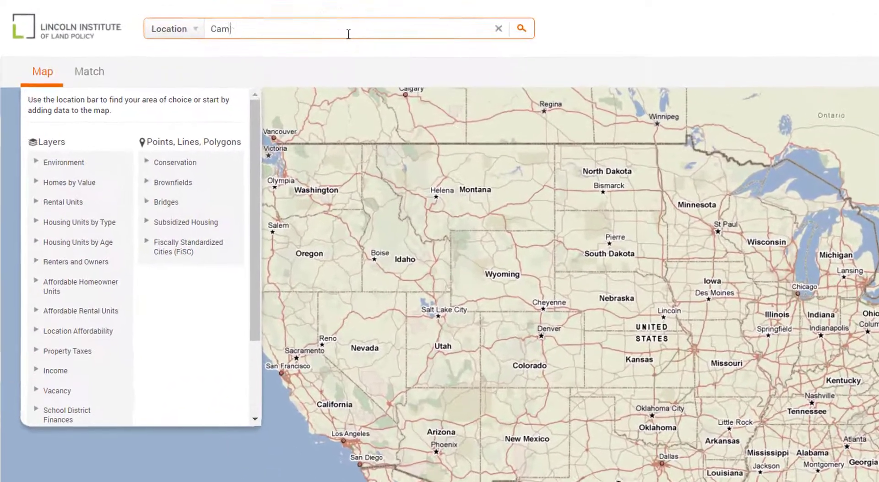
{"action": "type", "text": "bridge, MA"}
{"action": "key", "text": "Return"}
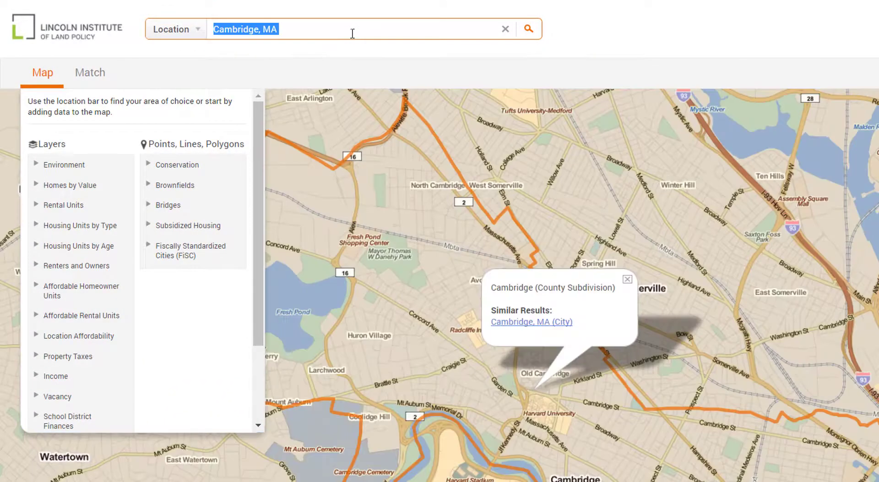
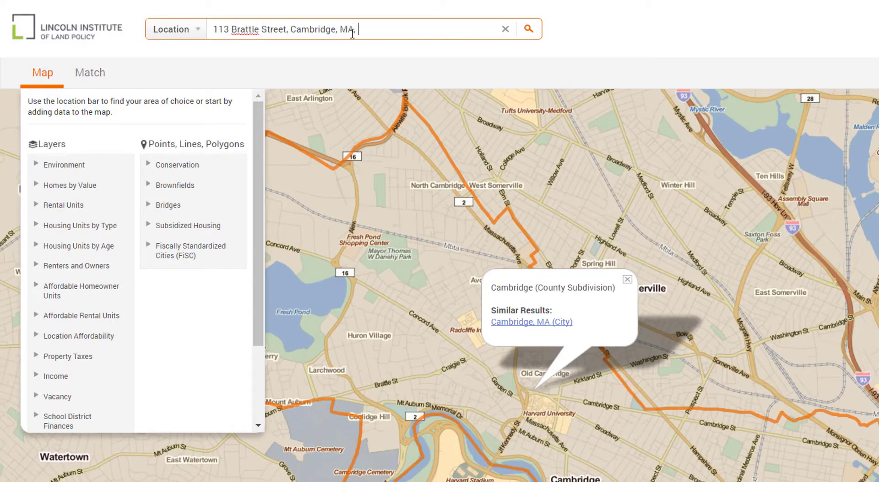
{"action": "key", "text": "Return"}
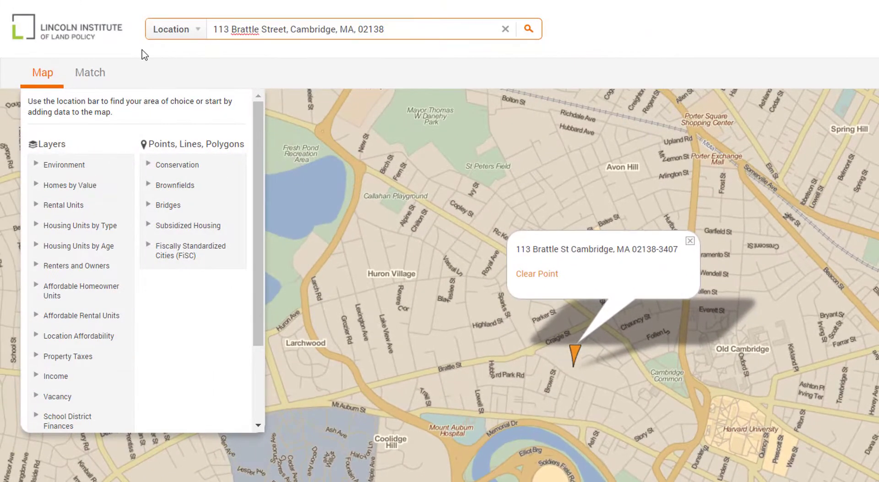
- Switch the search to Metro Area and go to Los Angeles-Long Beach-Anaheim, CA, dismissing its popup
{"action": "left_click", "coordinate": [156, 32]}
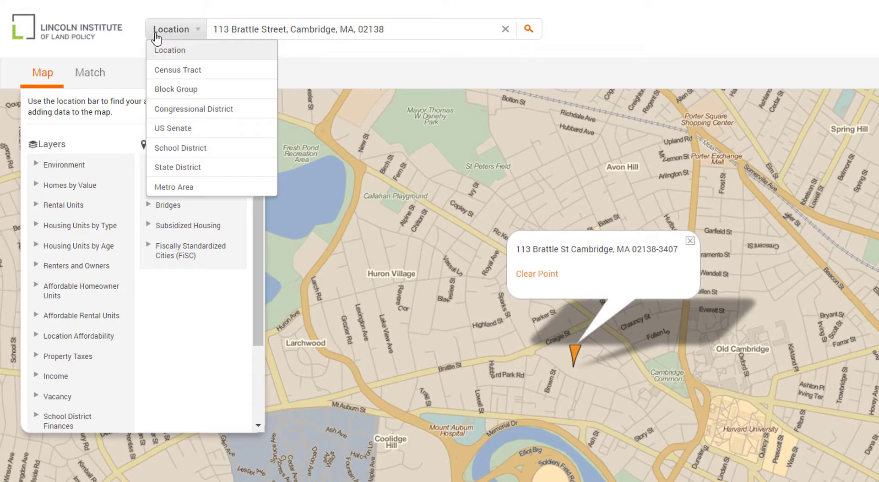
{"action": "left_click", "coordinate": [171, 187]}
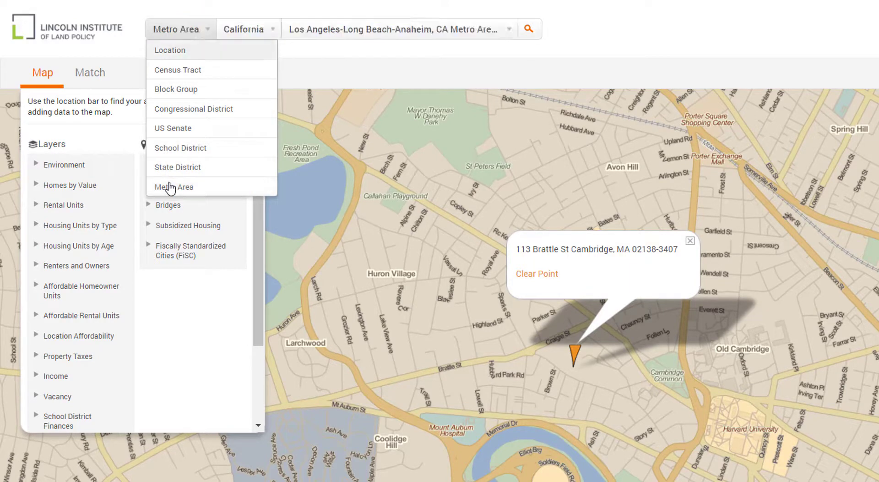
{"action": "left_click", "coordinate": [530, 29]}
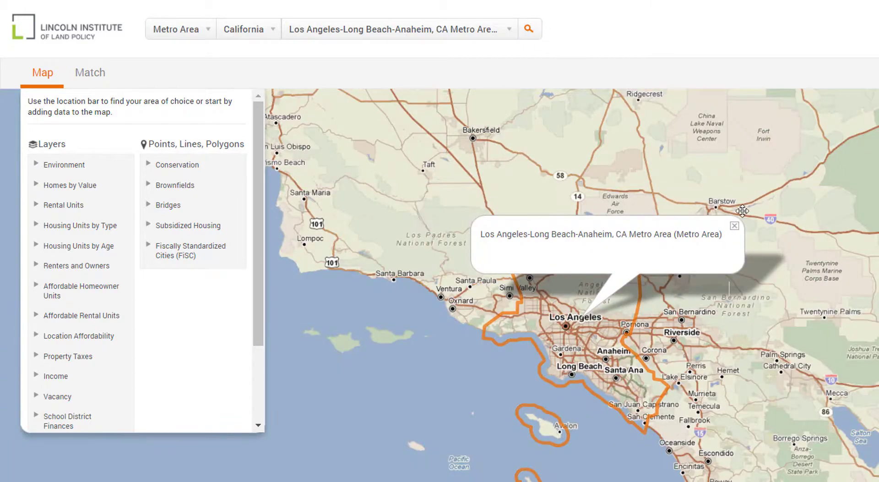
{"action": "left_click", "coordinate": [736, 224]}
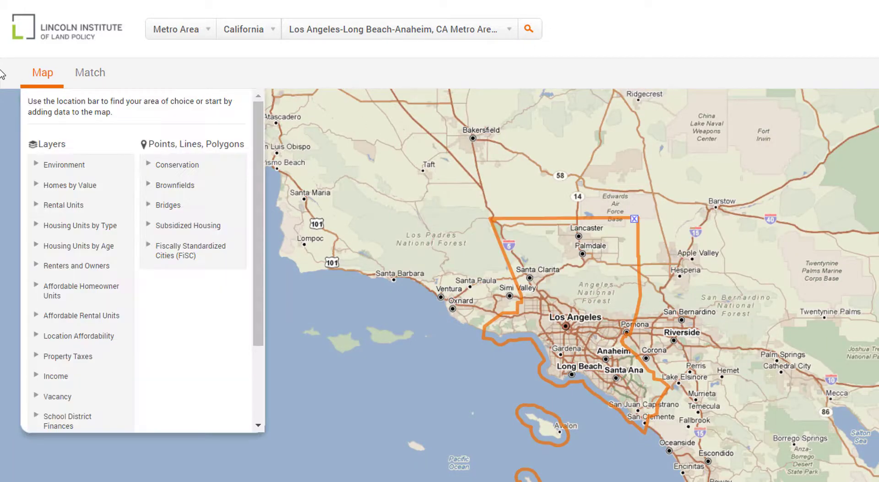
{"action": "mouse_move", "coordinate": [30, 80]}
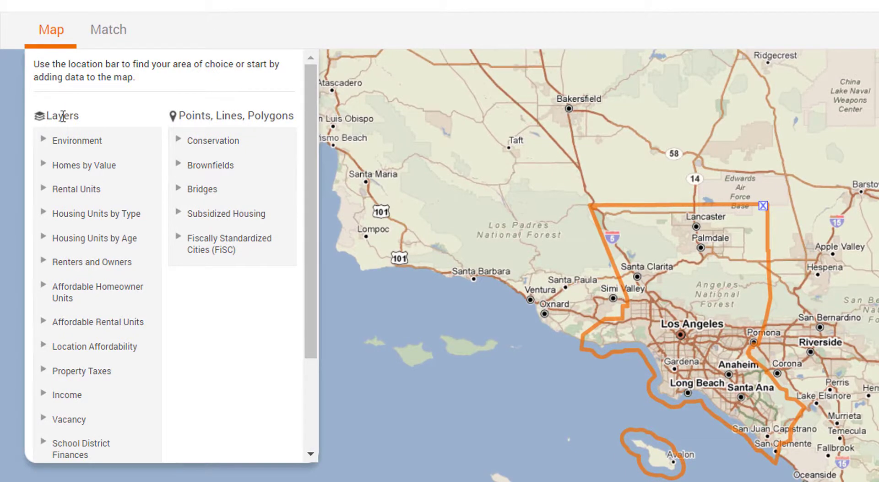
- Expand Housing Units by Age in the Layers panel to list Median Year Built and period ranges
{"action": "scroll", "coordinate": [70, 137], "scroll_direction": "down", "scroll_amount": 3}
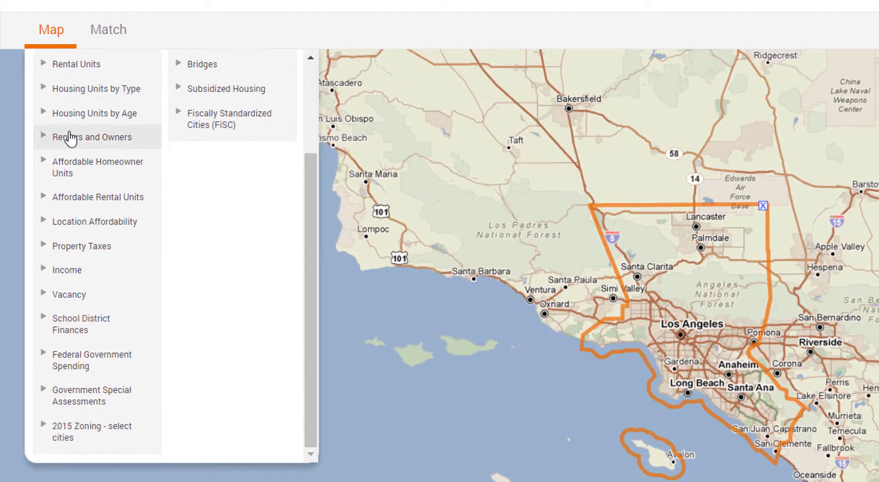
{"action": "scroll", "coordinate": [69, 138], "scroll_direction": "up", "scroll_amount": 3}
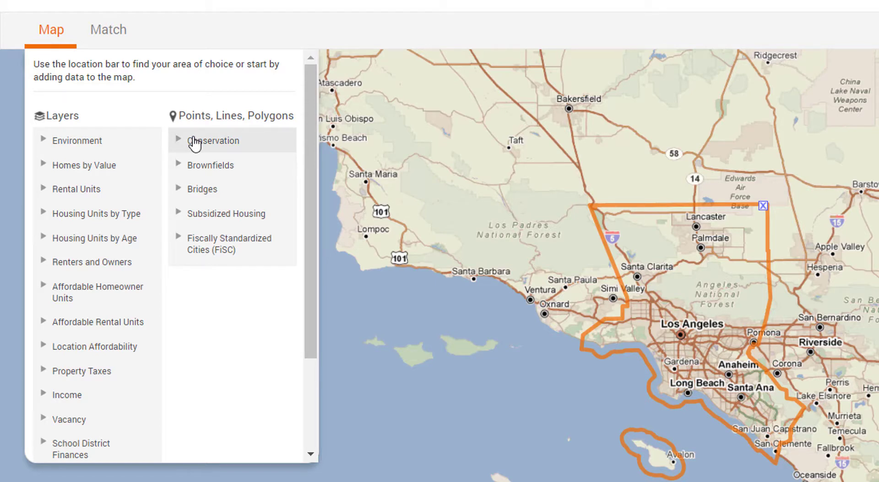
{"action": "left_click", "coordinate": [66, 238]}
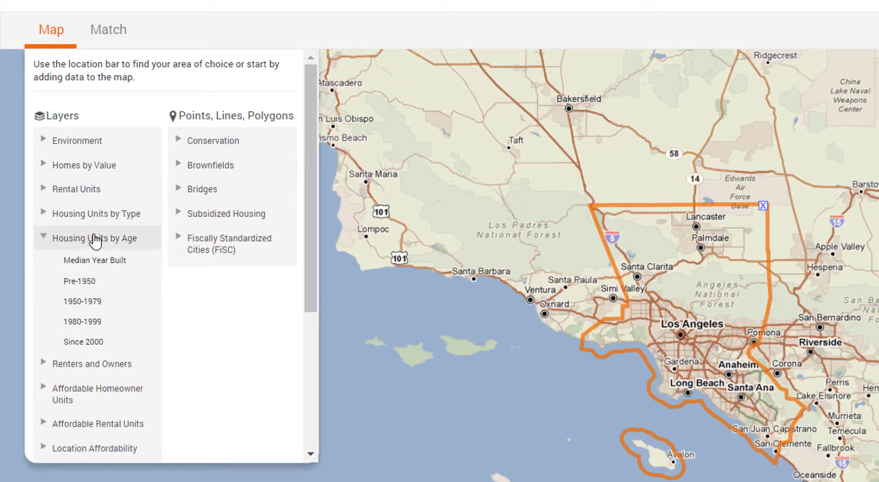
- Map Median Year Built for 2011-2015, Median variable, shaded by City, 2010
{"action": "left_click", "coordinate": [93, 259]}
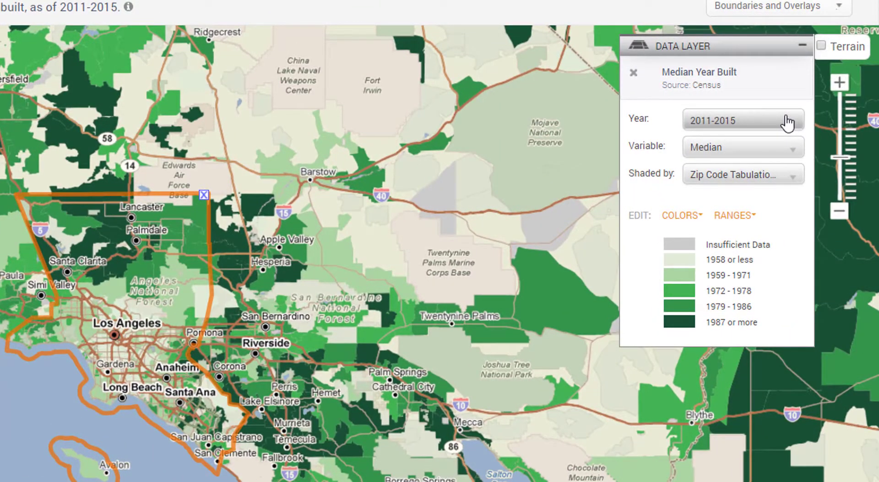
{"action": "left_click", "coordinate": [788, 123]}
{"action": "left_click", "coordinate": [788, 121]}
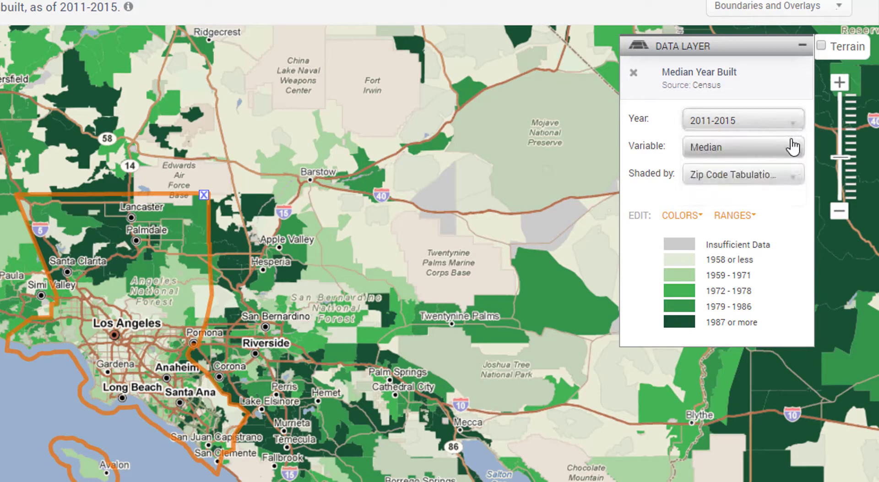
{"action": "left_click", "coordinate": [794, 147]}
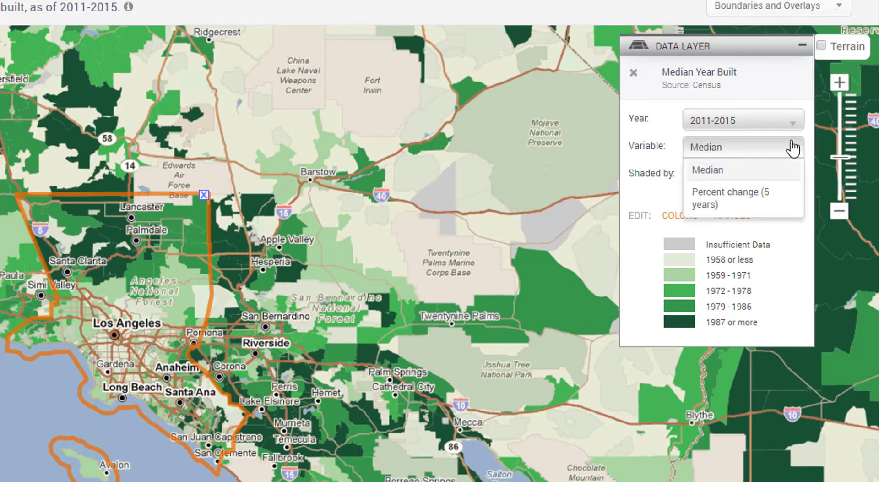
{"action": "left_click", "coordinate": [794, 147]}
{"action": "left_click", "coordinate": [786, 174]}
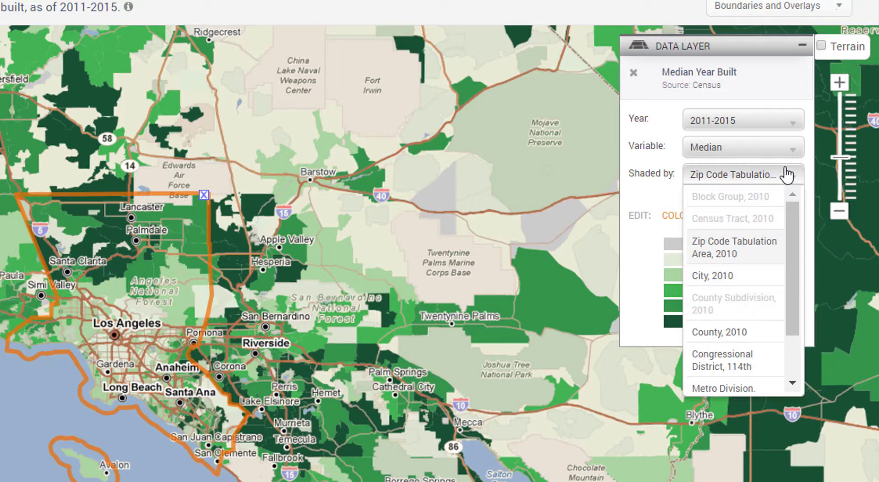
{"action": "left_click", "coordinate": [768, 275]}
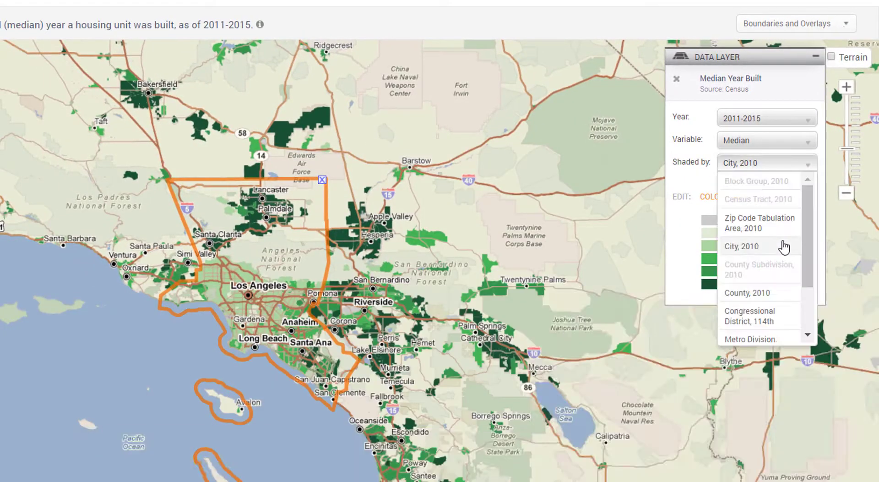
{"action": "left_click", "coordinate": [785, 247]}
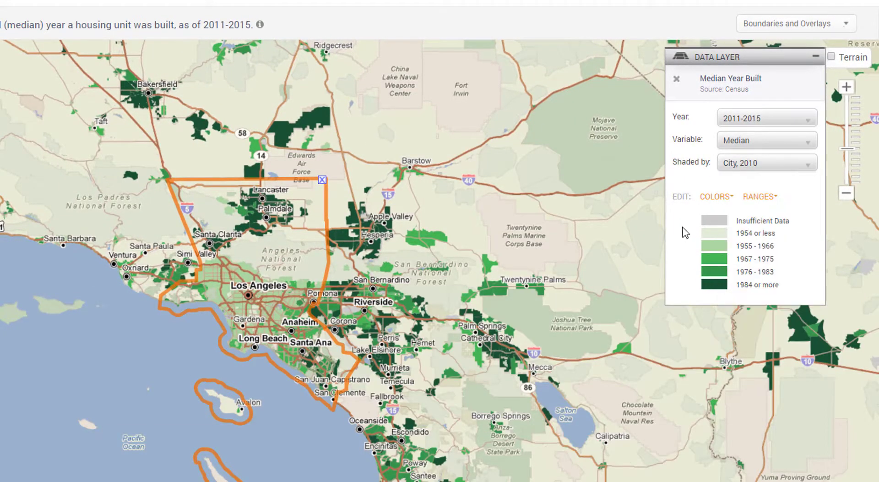
- Apply the red colour scheme to the Median Year Built shading
{"action": "left_click", "coordinate": [713, 207]}
{"action": "left_click", "coordinate": [700, 257]}
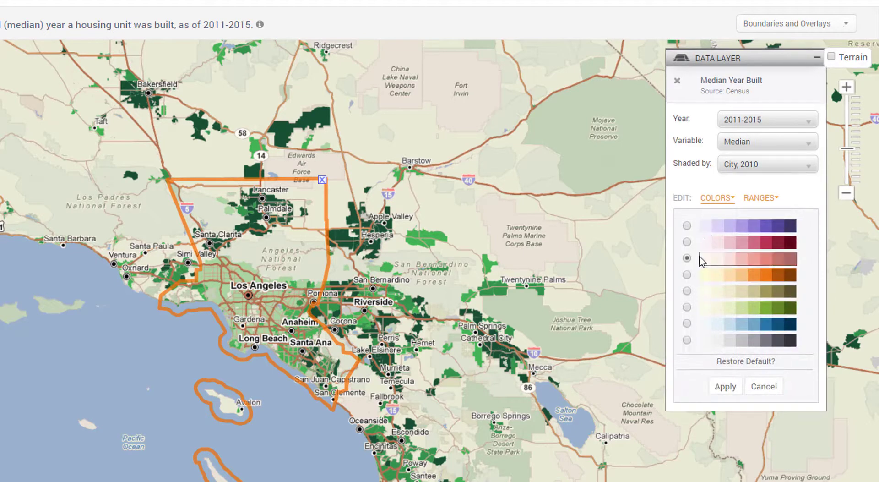
{"action": "left_click", "coordinate": [724, 388]}
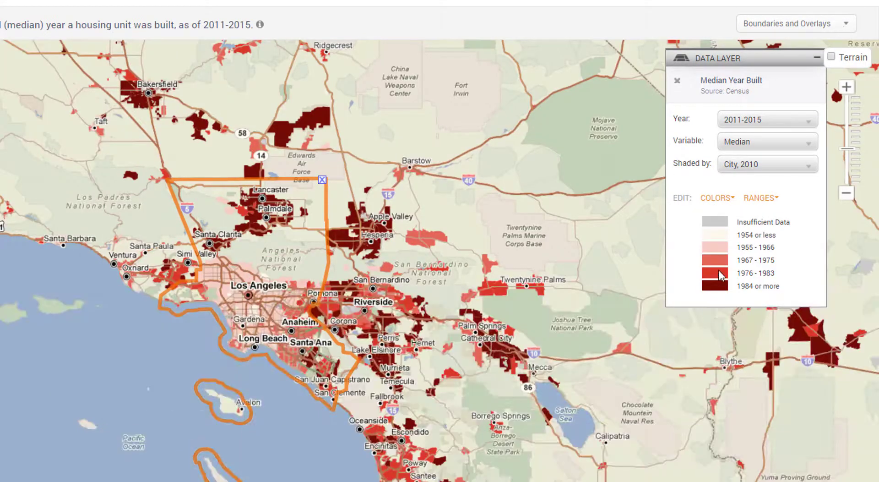
- Change the legend from 5 to 4 ranges and apply it
{"action": "left_click", "coordinate": [758, 199]}
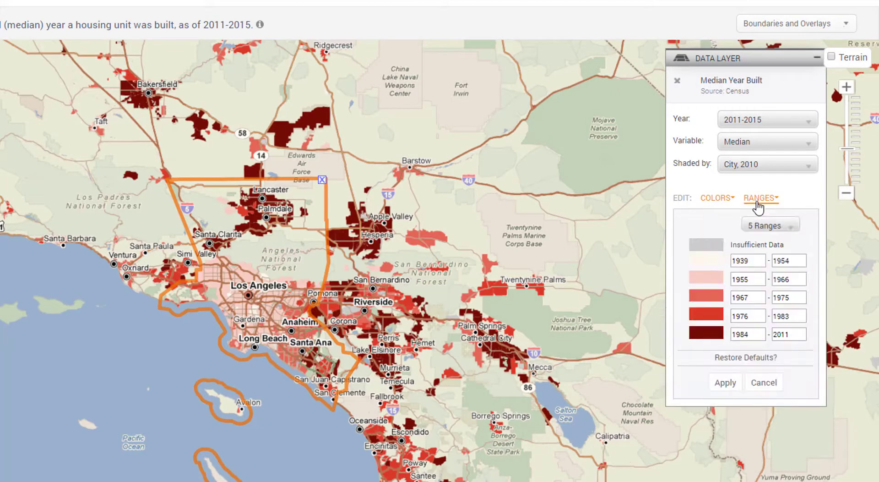
{"action": "left_click", "coordinate": [773, 225]}
{"action": "left_click", "coordinate": [777, 280]}
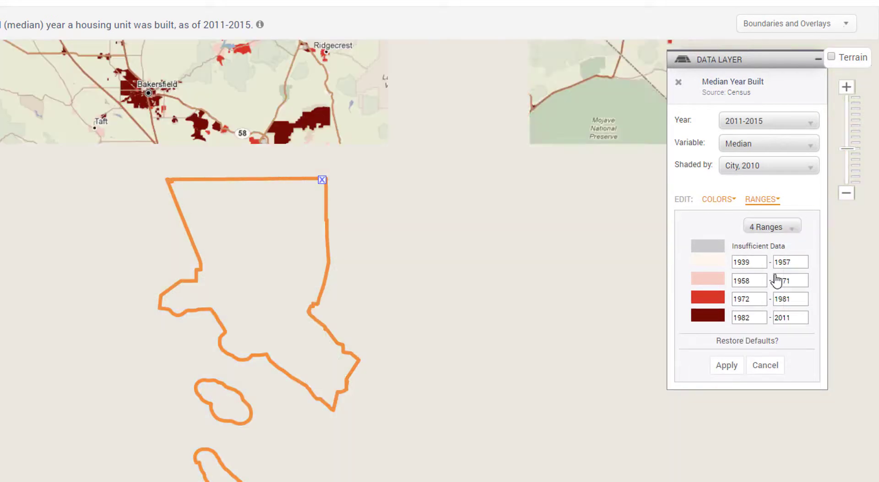
{"action": "left_click", "coordinate": [728, 366]}
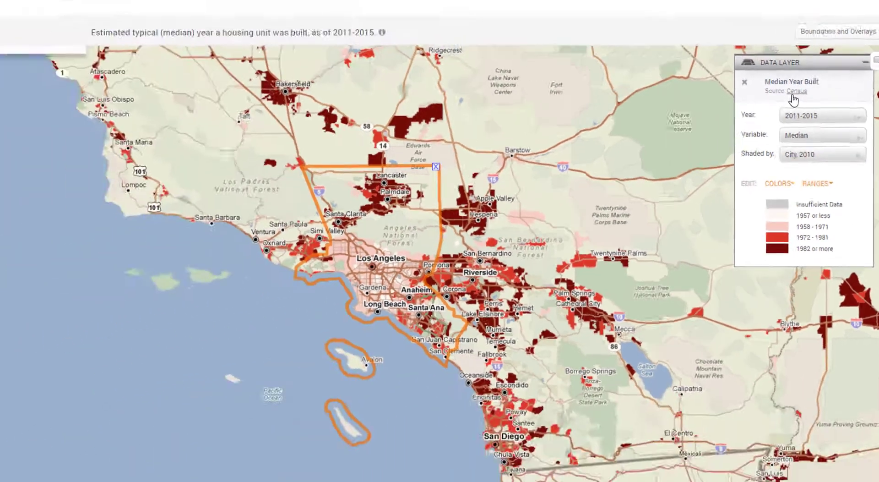
{"action": "left_click", "coordinate": [712, 86]}
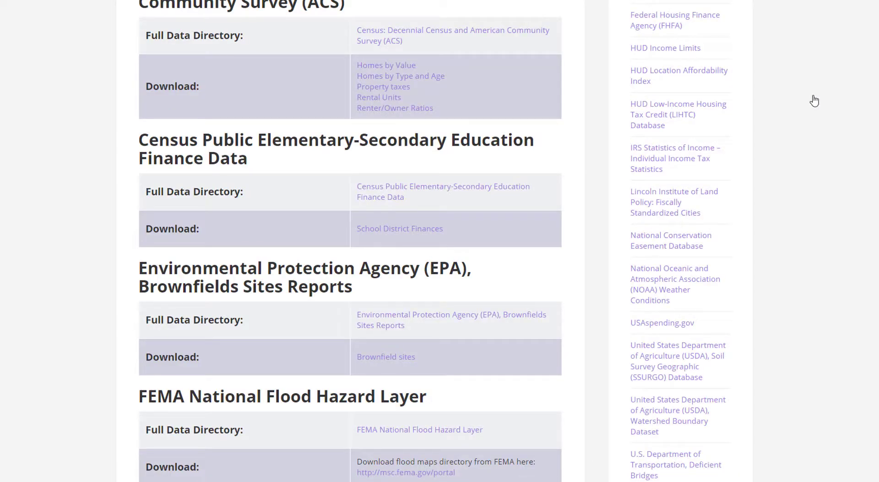
{"action": "middle_click", "coordinate": [813, 97]}
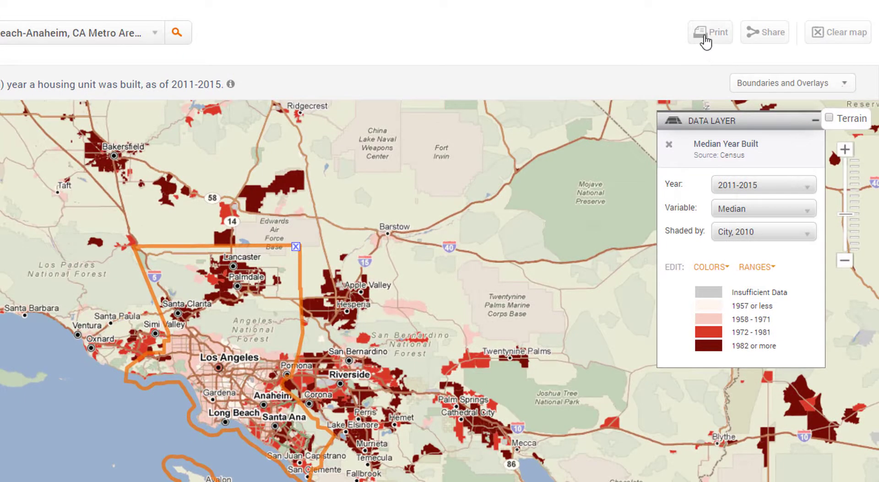
- Request a printable file of the map, acknowledge the notice, and bring up the Share link
{"action": "left_click", "coordinate": [706, 37]}
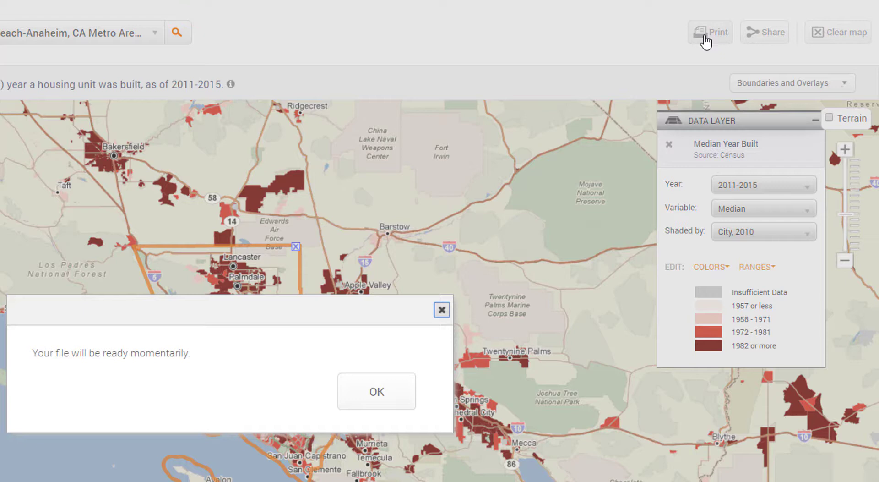
{"action": "left_click", "coordinate": [405, 397]}
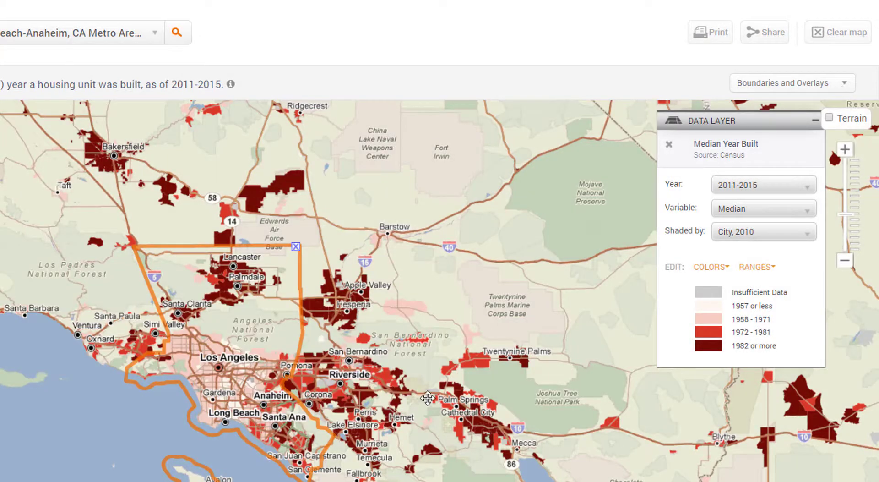
{"action": "left_click", "coordinate": [764, 33]}
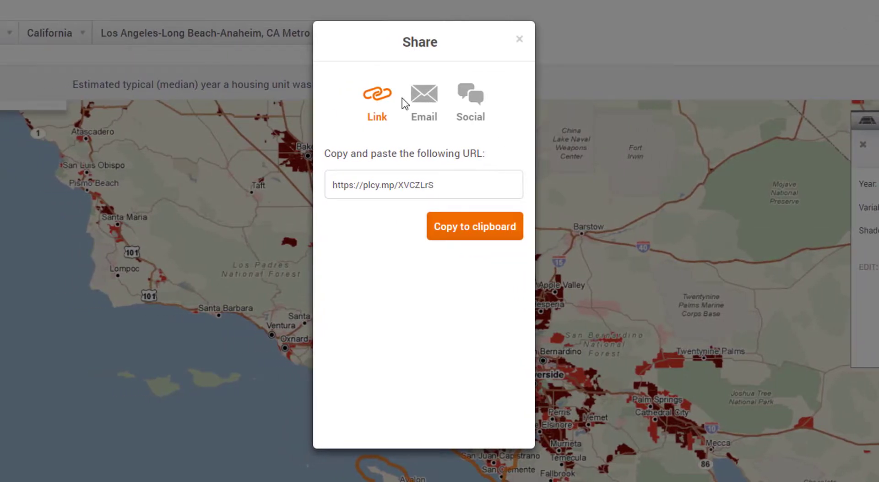
- Check the Email and Social share options, preview a Twitter post, then close it unsent
{"action": "left_click", "coordinate": [425, 98]}
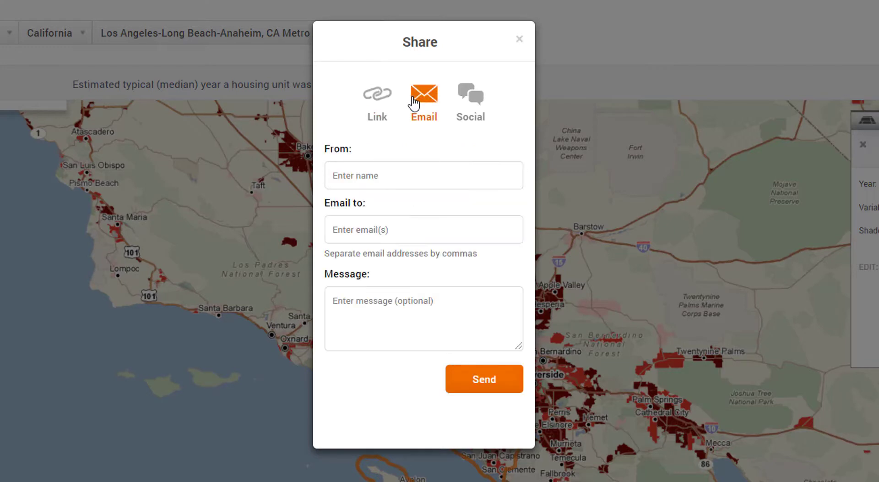
{"action": "left_click", "coordinate": [472, 100]}
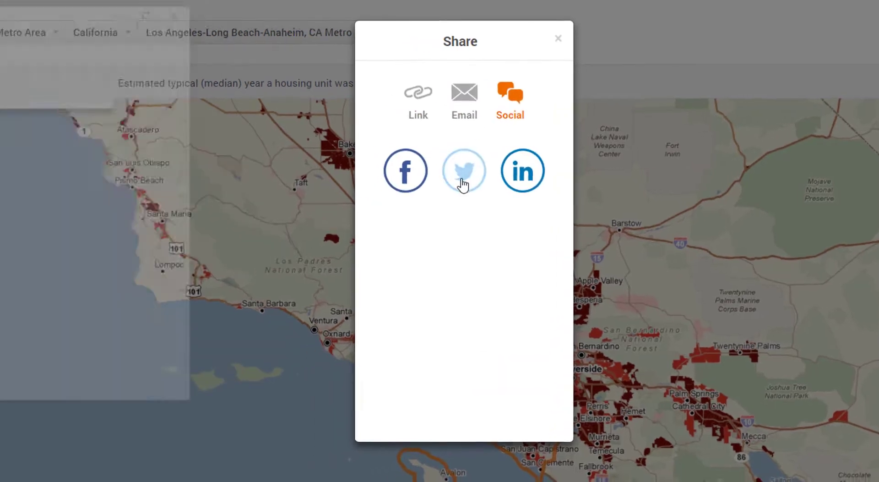
{"action": "left_click", "coordinate": [423, 183]}
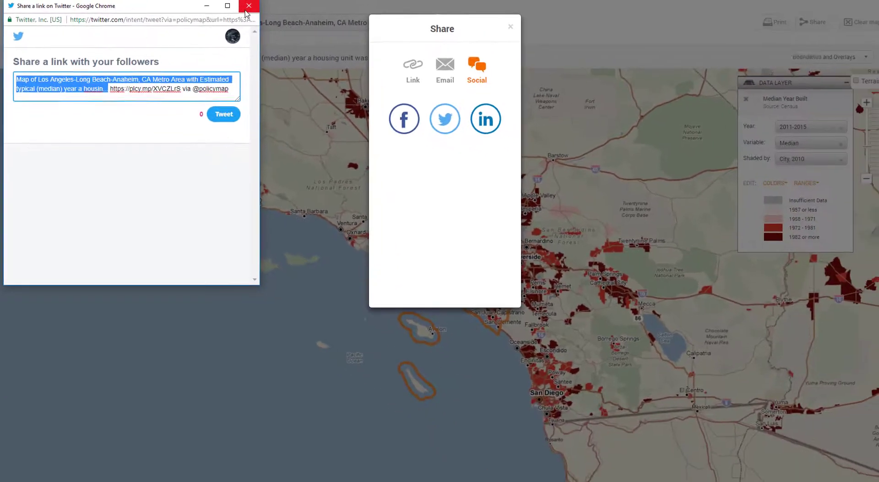
{"action": "left_click", "coordinate": [247, 7]}
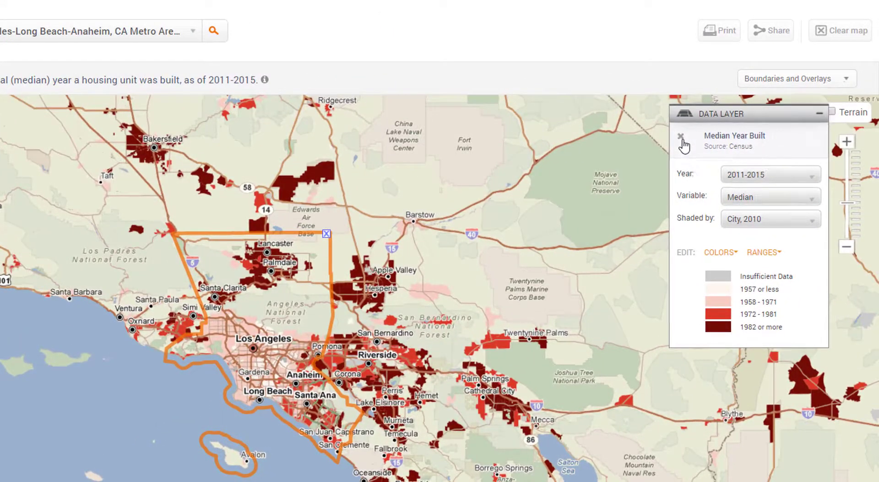
- Remove the Median Year Built layer, search Location for Maryland, and show the data layers list
{"action": "left_click", "coordinate": [681, 136]}
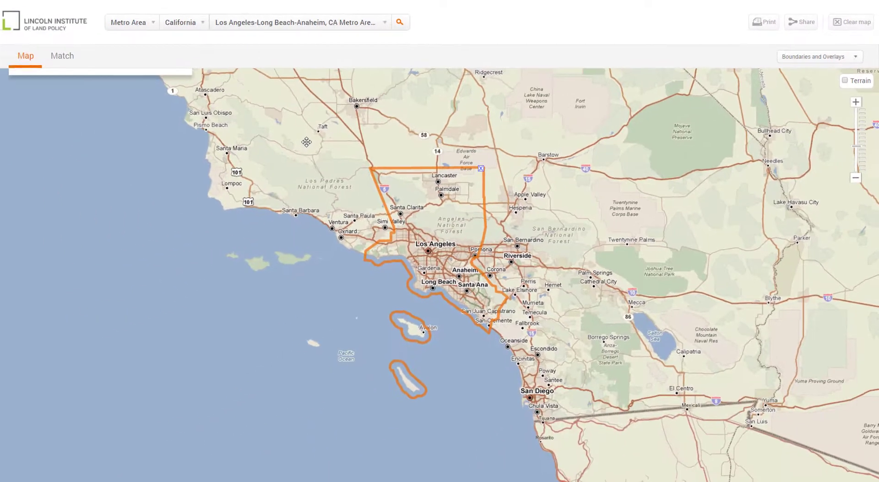
{"action": "left_click", "coordinate": [115, 21]}
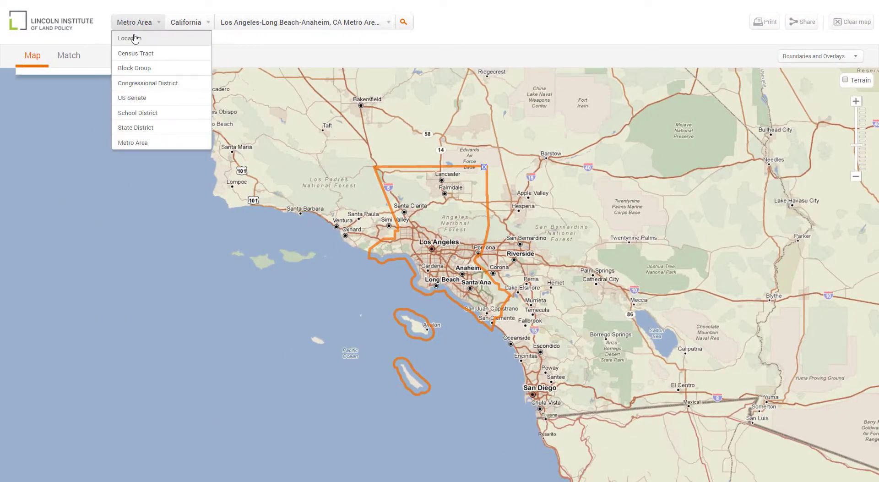
{"action": "left_click", "coordinate": [132, 35]}
{"action": "left_click", "coordinate": [221, 26]}
{"action": "type", "text": "Maryland"}
{"action": "key", "text": "Return"}
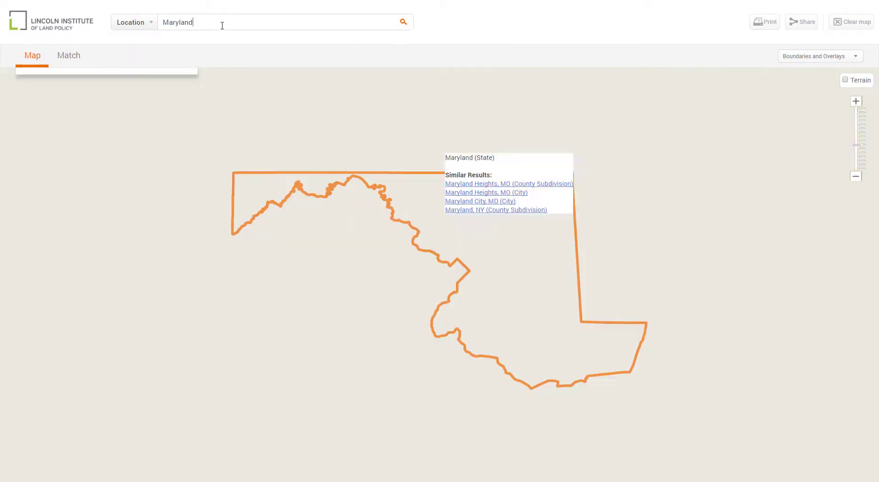
{"action": "left_click", "coordinate": [32, 61]}
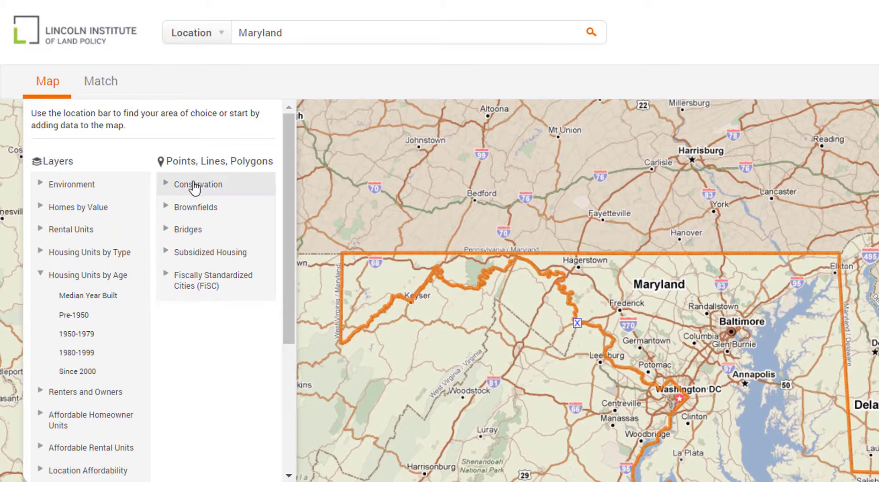
- Add Conservation Easements points colour-coded by Easement Holder Type, then zoom in near Washington DC
{"action": "left_click", "coordinate": [193, 185]}
{"action": "left_click", "coordinate": [201, 210]}
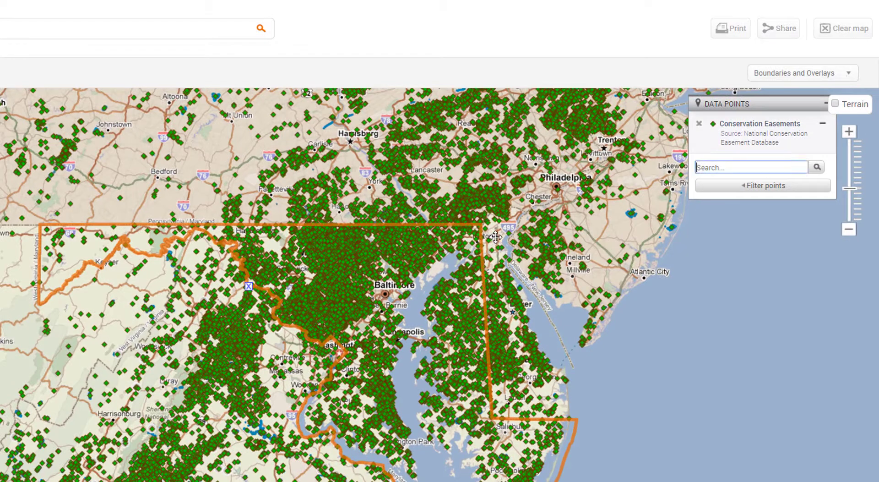
{"action": "left_click", "coordinate": [711, 188]}
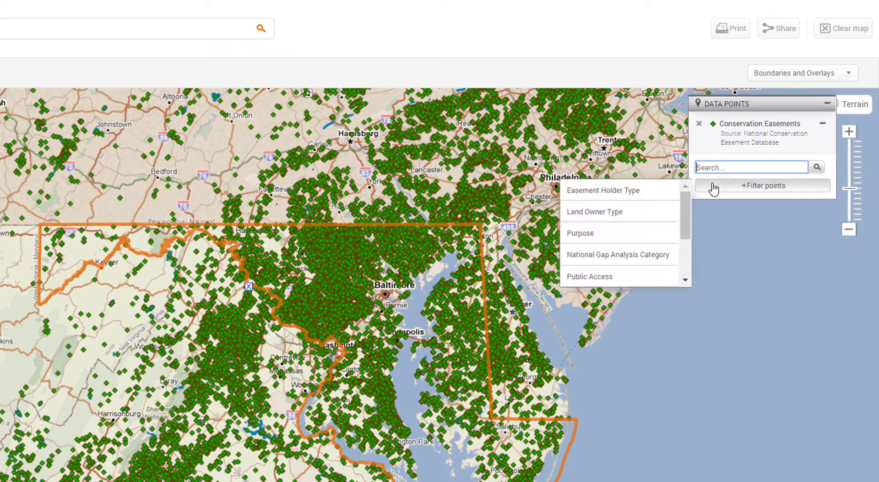
{"action": "mouse_move", "coordinate": [658, 196]}
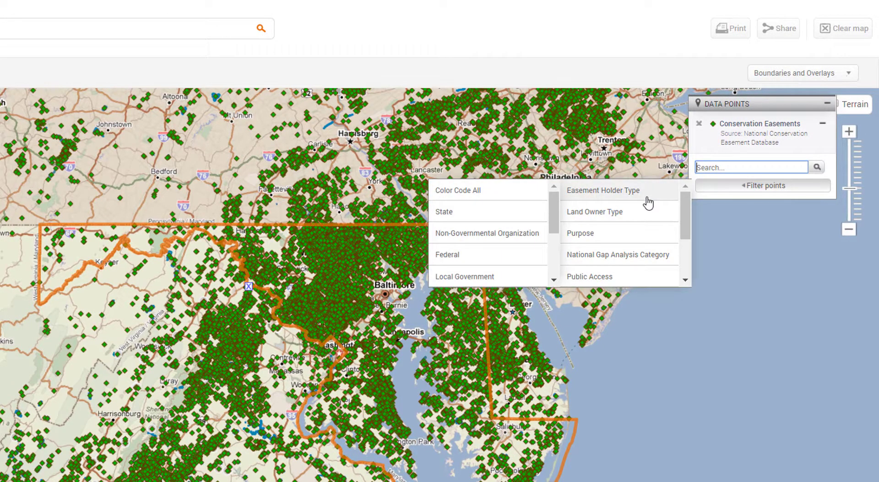
{"action": "left_click", "coordinate": [537, 192]}
{"action": "double_click", "coordinate": [849, 132]}
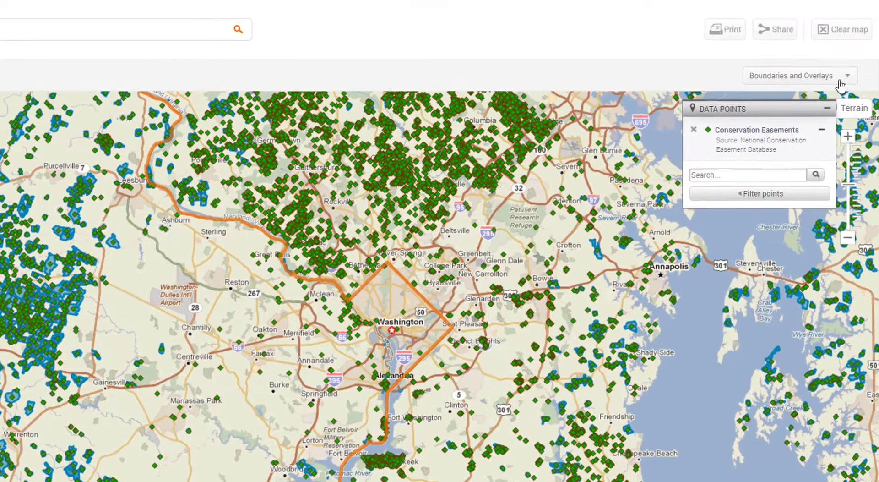
- Turn on the Flood High overlay from the Boundaries and Overlays list
{"action": "left_click", "coordinate": [842, 80]}
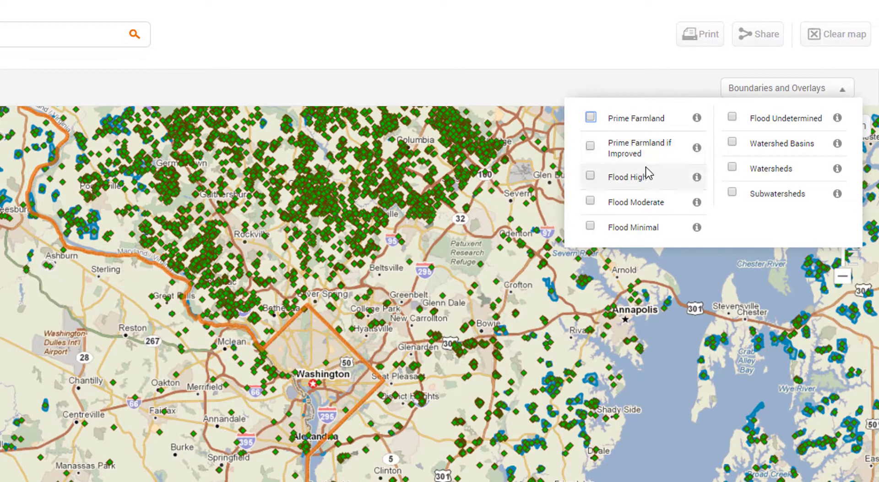
{"action": "left_click", "coordinate": [624, 176]}
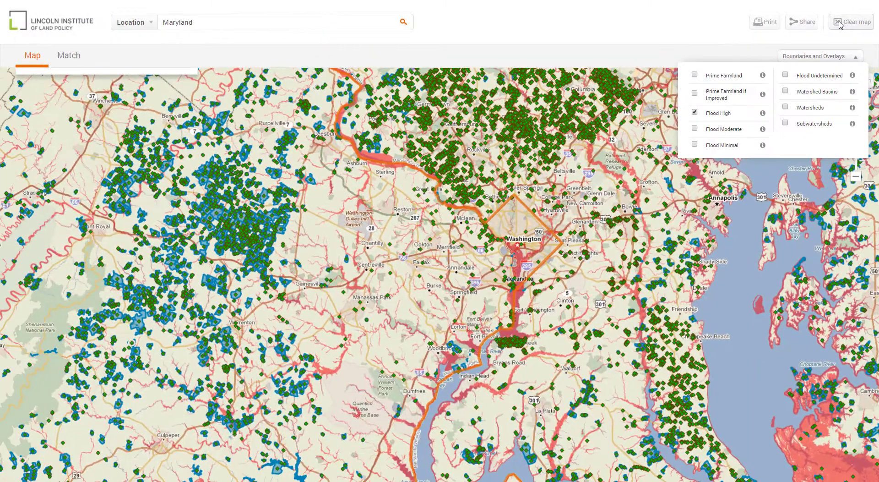
- Clear the existing layers and search 'Albuquerque' to centre the map on its outlined boundary
{"action": "left_click", "coordinate": [840, 24]}
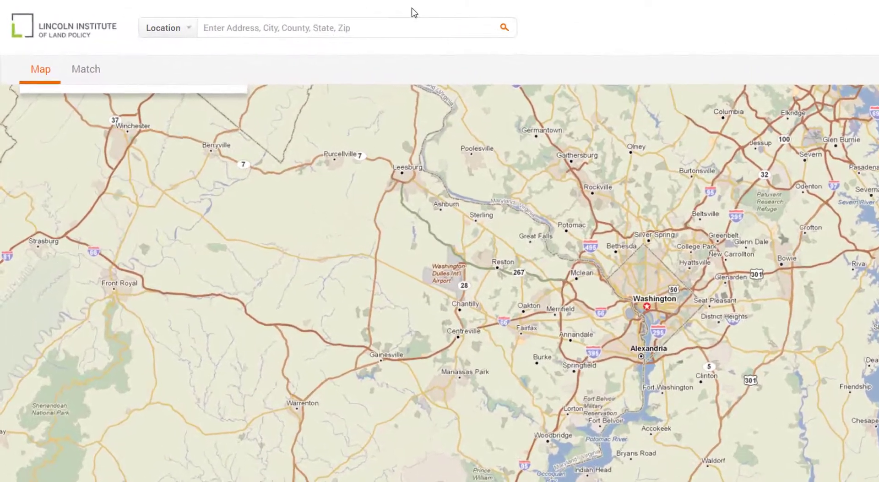
{"action": "left_click", "coordinate": [317, 19]}
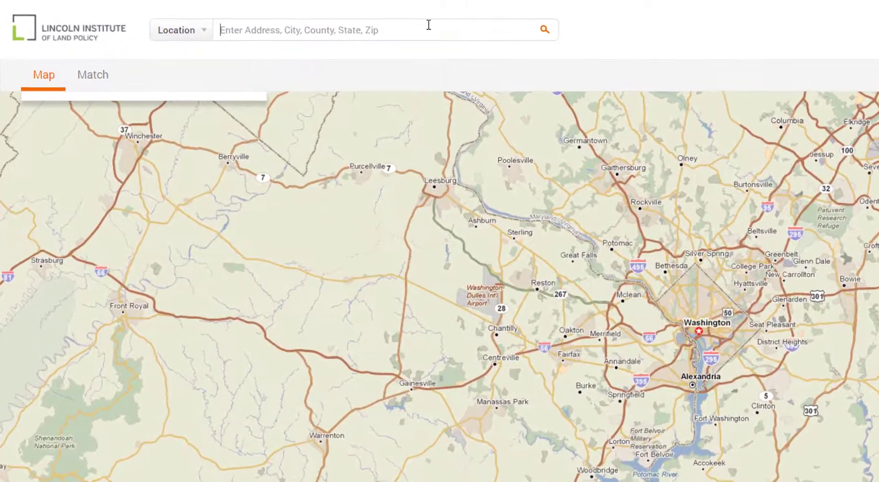
{"action": "type", "text": "Albuquerque"}
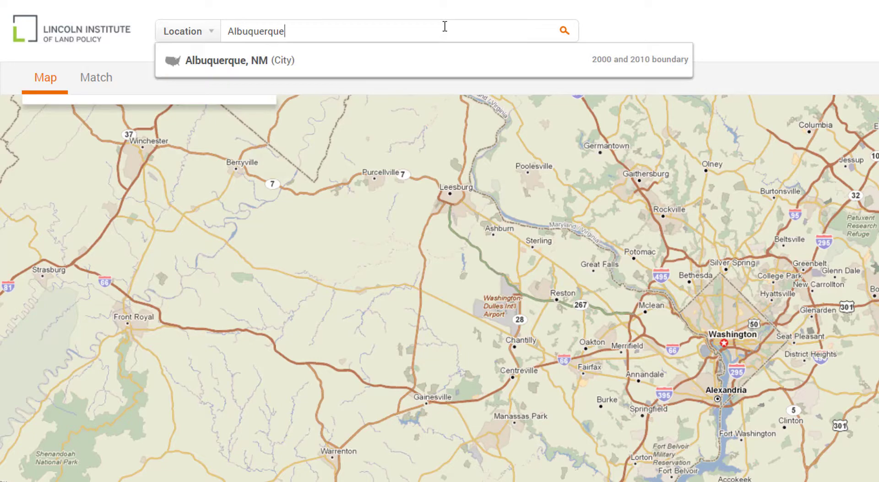
{"action": "key", "text": "Return"}
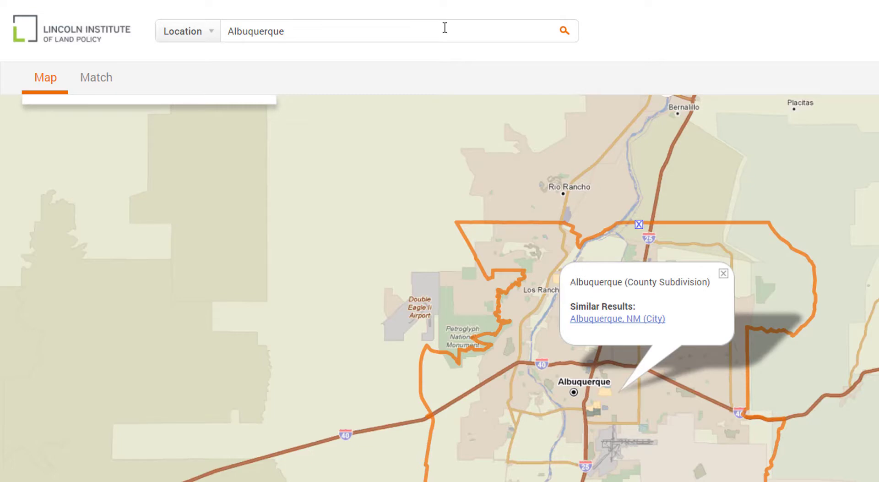
{"action": "mouse_move", "coordinate": [103, 85]}
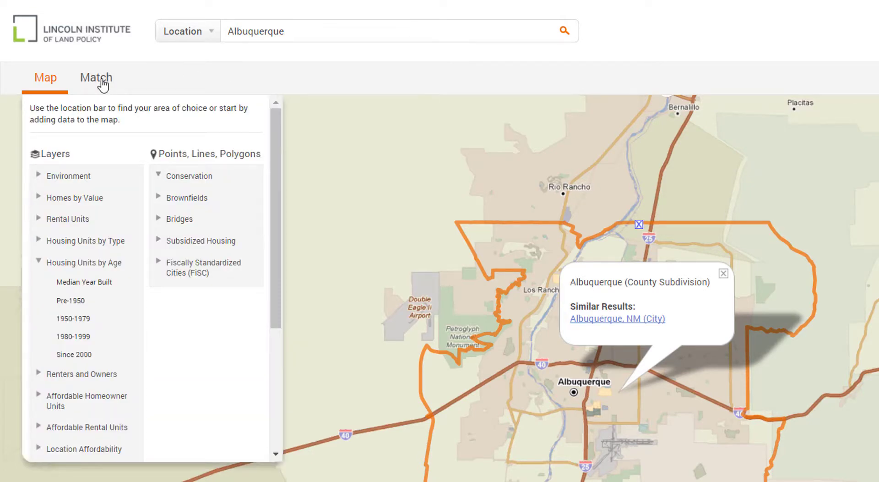
- In Match, set the first criterion to Vacancy > Residential > High
{"action": "left_click", "coordinate": [97, 79]}
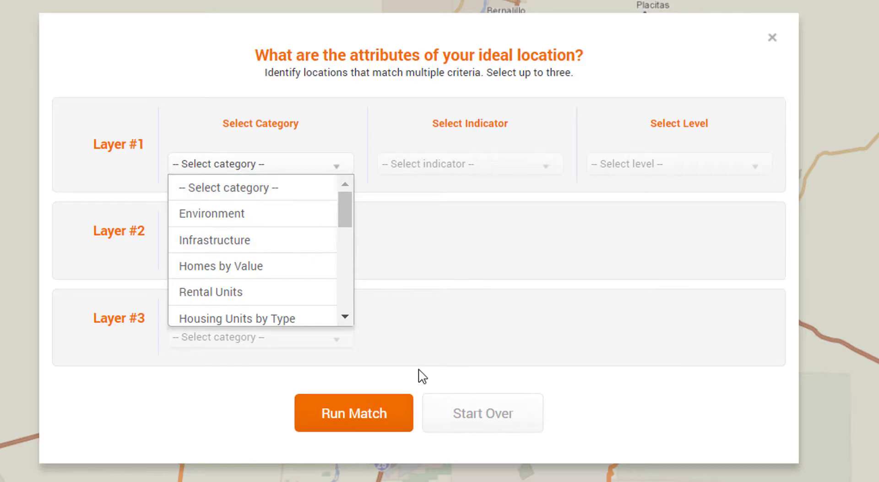
{"action": "scroll", "coordinate": [198, 255], "scroll_direction": "down", "scroll_amount": 3}
{"action": "scroll", "coordinate": [226, 268], "scroll_direction": "down", "scroll_amount": 2}
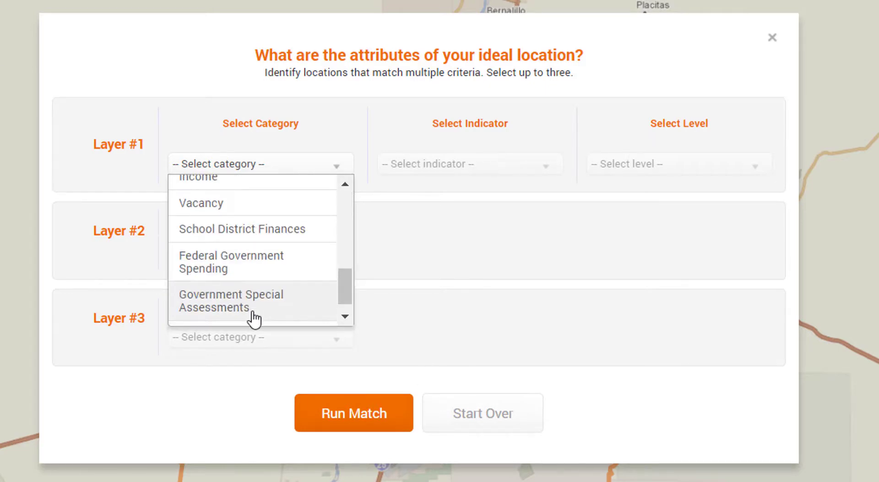
{"action": "left_click", "coordinate": [243, 216]}
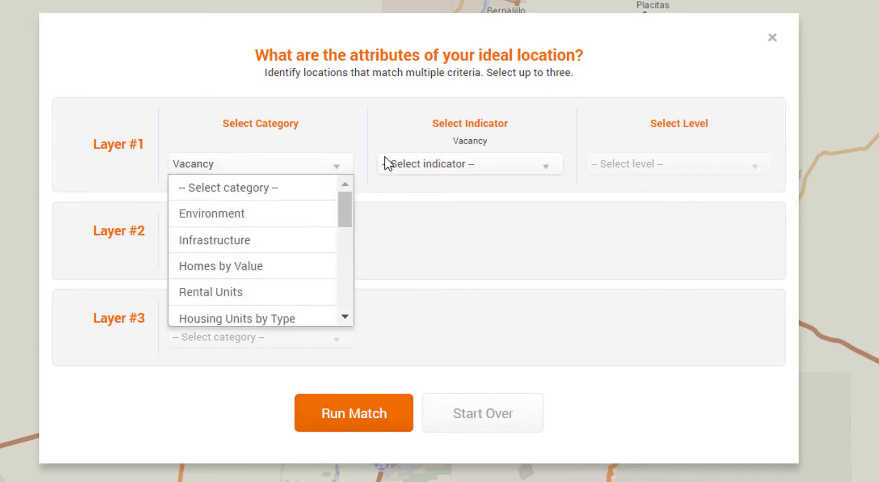
{"action": "left_click", "coordinate": [424, 168]}
{"action": "left_click", "coordinate": [428, 241]}
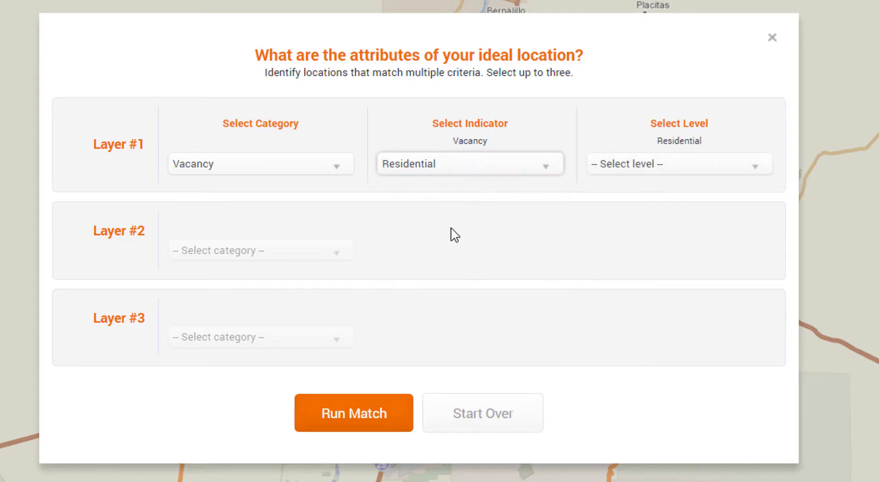
{"action": "left_click", "coordinate": [612, 169]}
{"action": "left_click", "coordinate": [619, 215]}
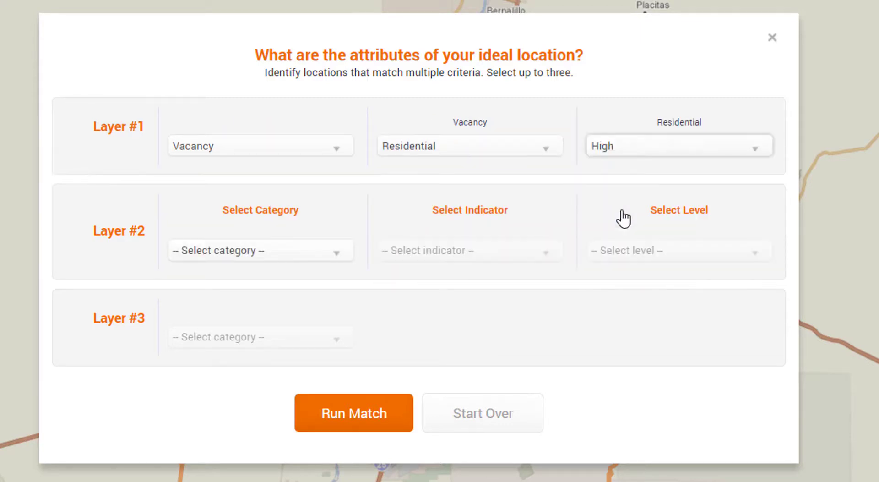
- Set the second criterion to Location Affordability > Aggregate Housing and Transportation Costs > Low, then run the match
{"action": "left_click", "coordinate": [321, 253]}
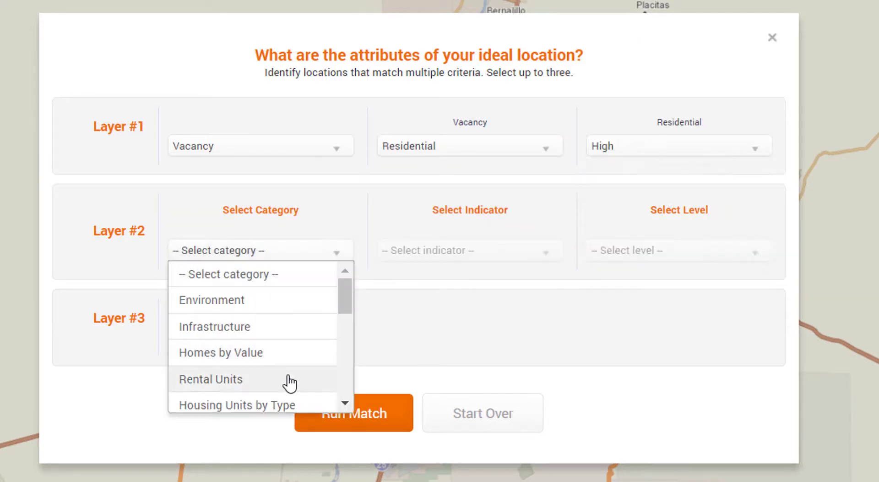
{"action": "scroll", "coordinate": [279, 375], "scroll_direction": "down", "scroll_amount": 3}
{"action": "scroll", "coordinate": [275, 371], "scroll_direction": "down", "scroll_amount": 2}
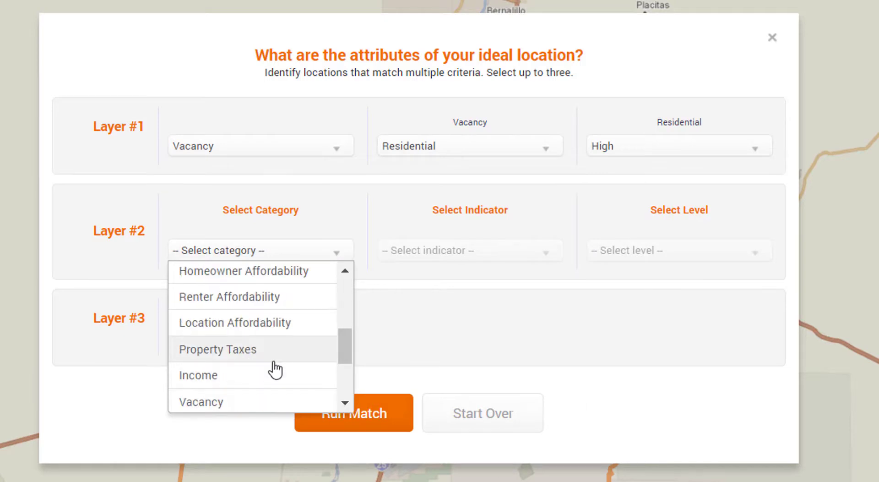
{"action": "left_click", "coordinate": [256, 326]}
{"action": "left_click", "coordinate": [402, 253]}
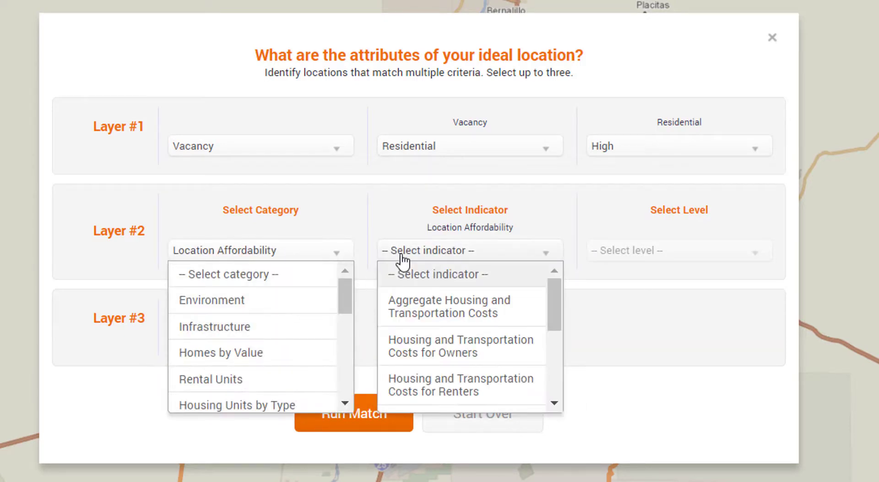
{"action": "left_click", "coordinate": [417, 307]}
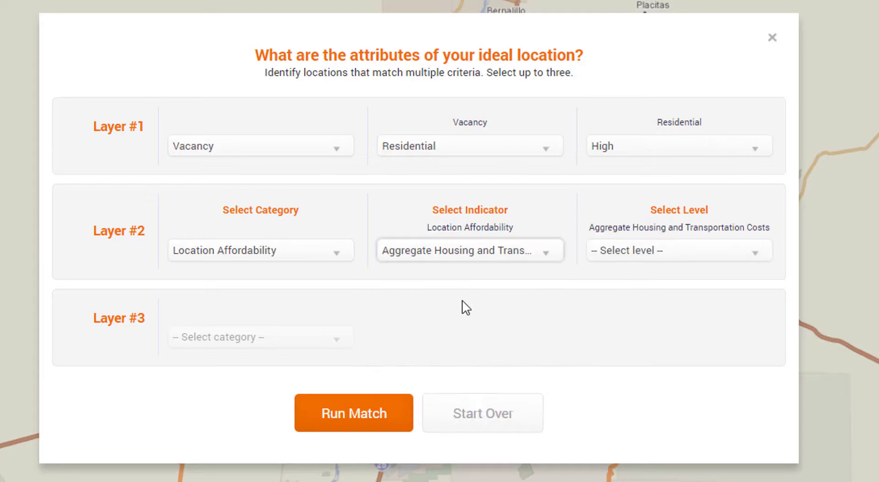
{"action": "left_click", "coordinate": [626, 256]}
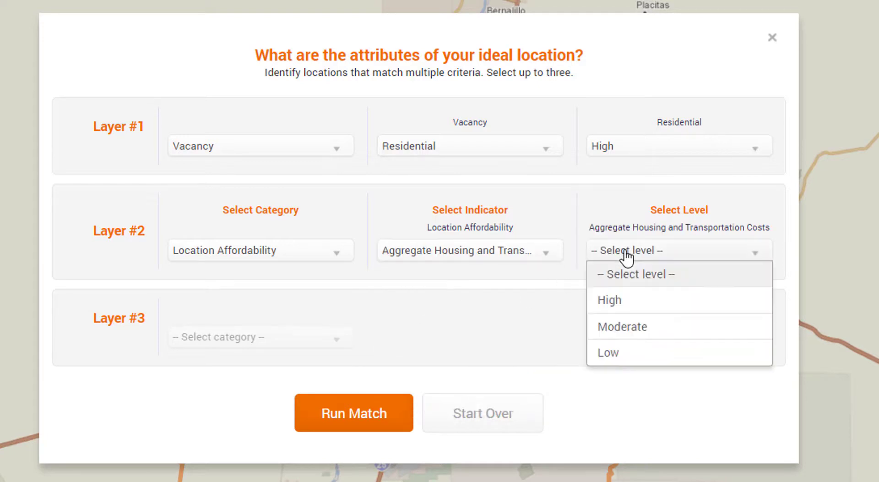
{"action": "left_click", "coordinate": [625, 352]}
{"action": "left_click", "coordinate": [327, 424]}
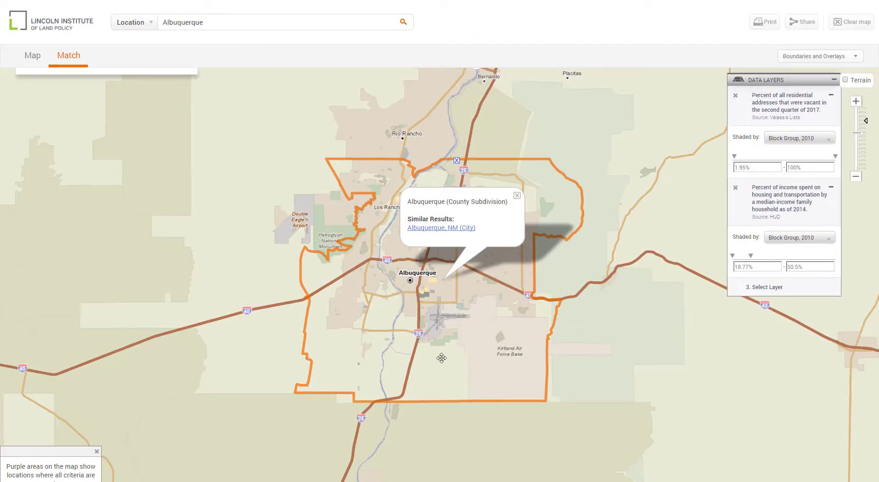
- Zoom in three levels on central Albuquerque and review the vacancy layer's Shaded by geography options
{"action": "left_click", "coordinate": [856, 101]}
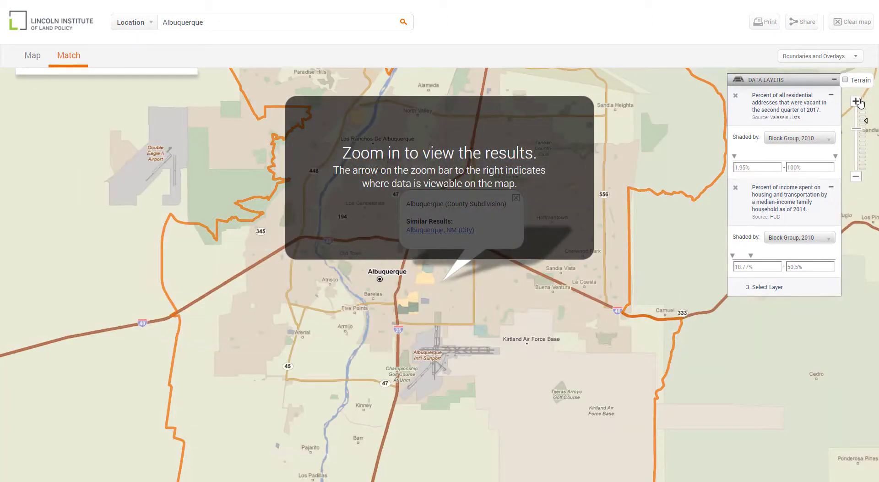
{"action": "left_click", "coordinate": [858, 101]}
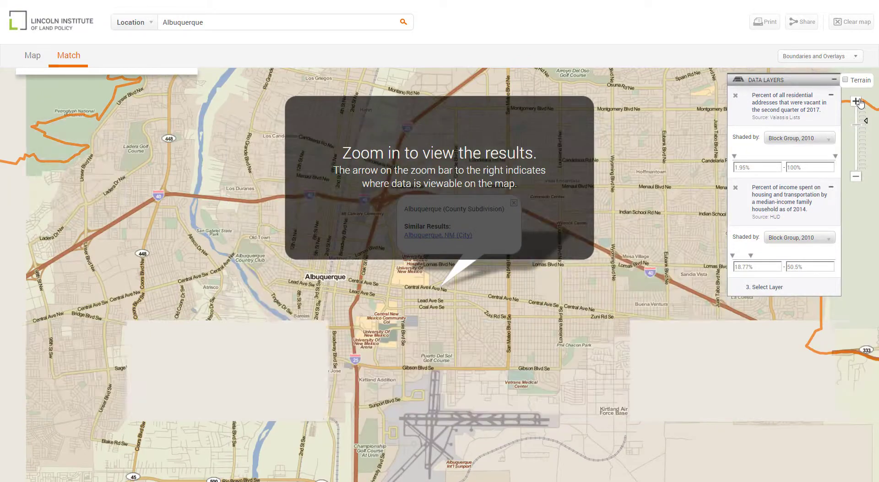
{"action": "left_click", "coordinate": [857, 101]}
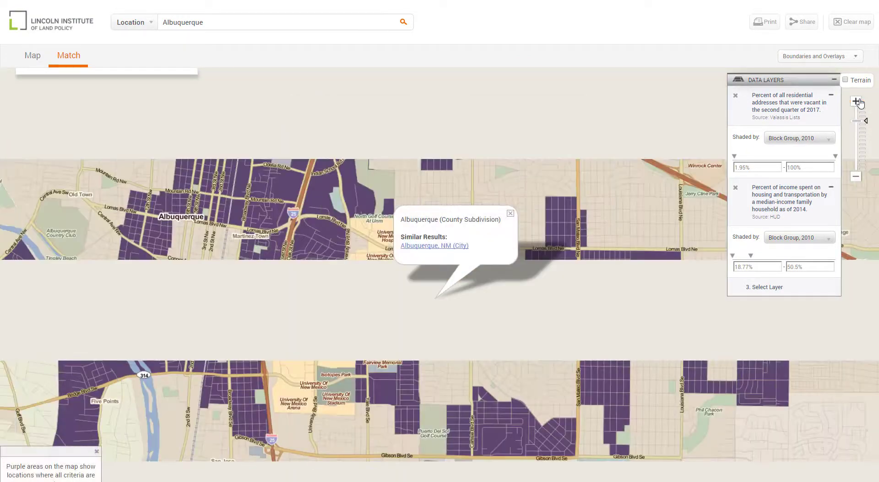
{"action": "left_click", "coordinate": [809, 138]}
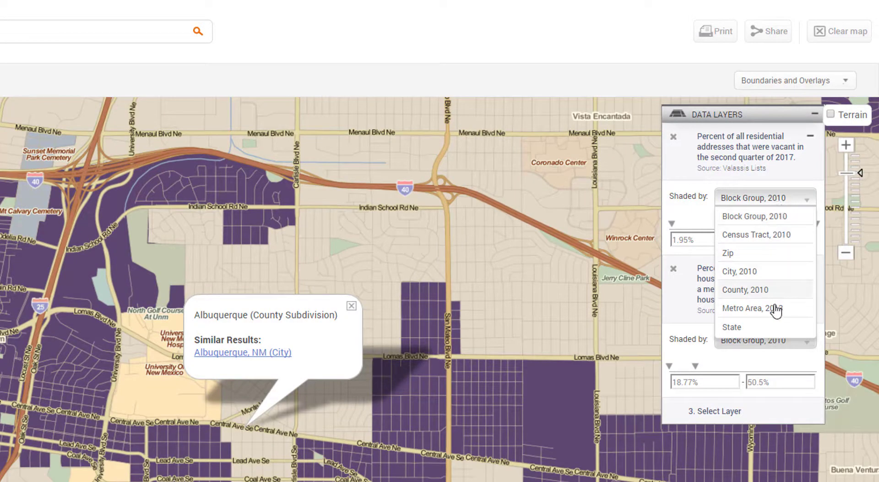
- Keep block groups for the vacancy layer and lower the housing-and-transportation cost maximum to 35%
{"action": "left_click", "coordinate": [747, 205]}
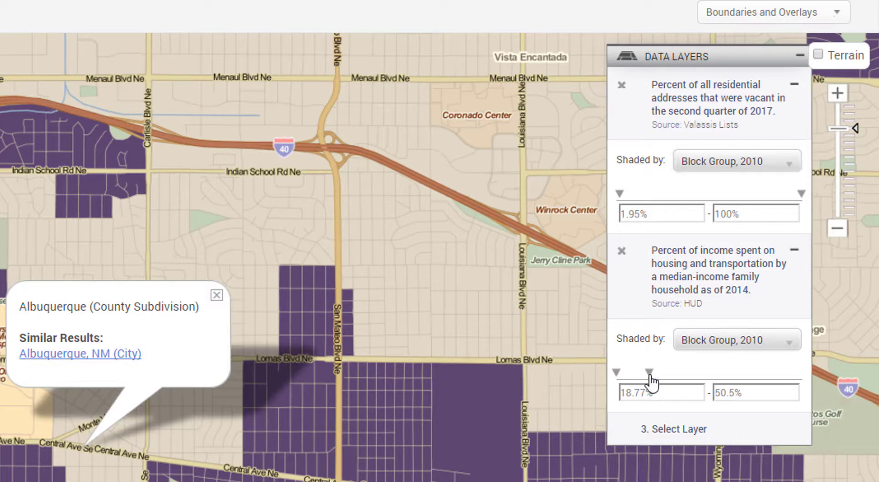
{"action": "left_click_drag", "start_coordinate": [649, 378], "coordinate": [642, 379]}
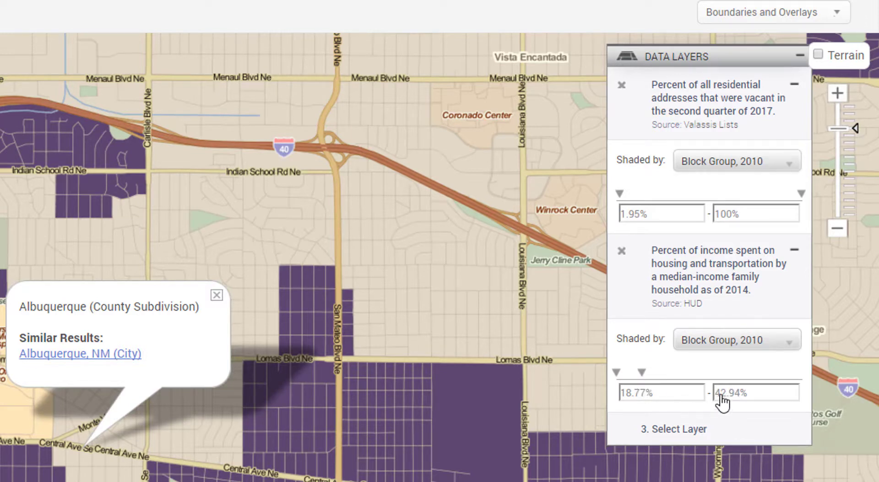
{"action": "double_click", "coordinate": [721, 393]}
{"action": "type", "text": "35"}
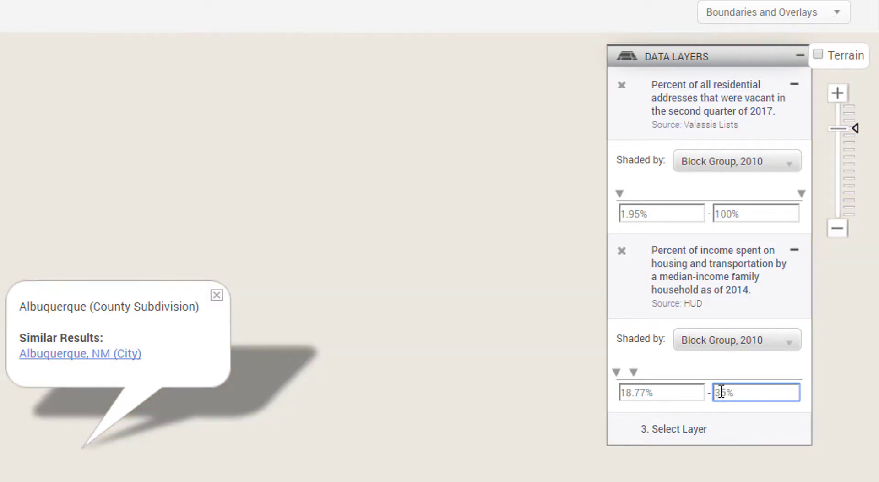